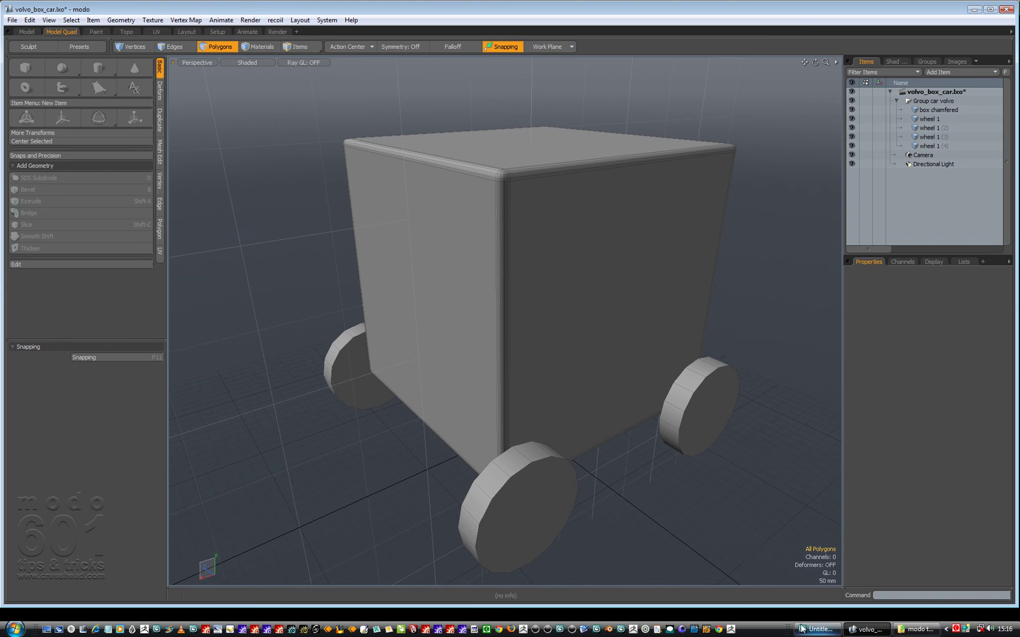
Switch to 3ds Max and create an AutoGrid cylinder on the uncovered yellow box's top face, about 0.143 m radius and 0.33 m high.
click(818, 629)
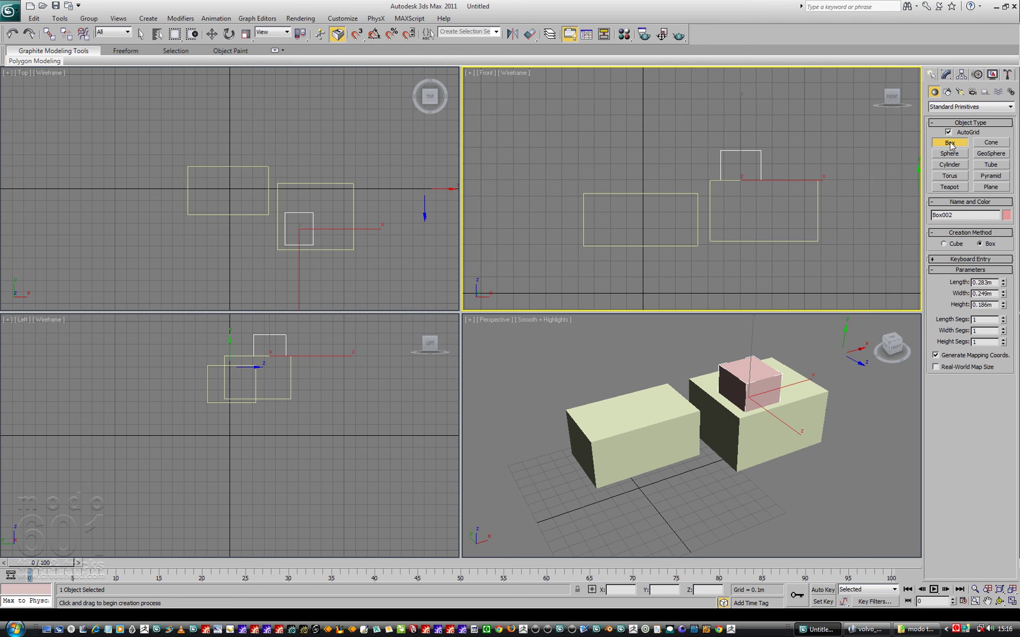
click(950, 164)
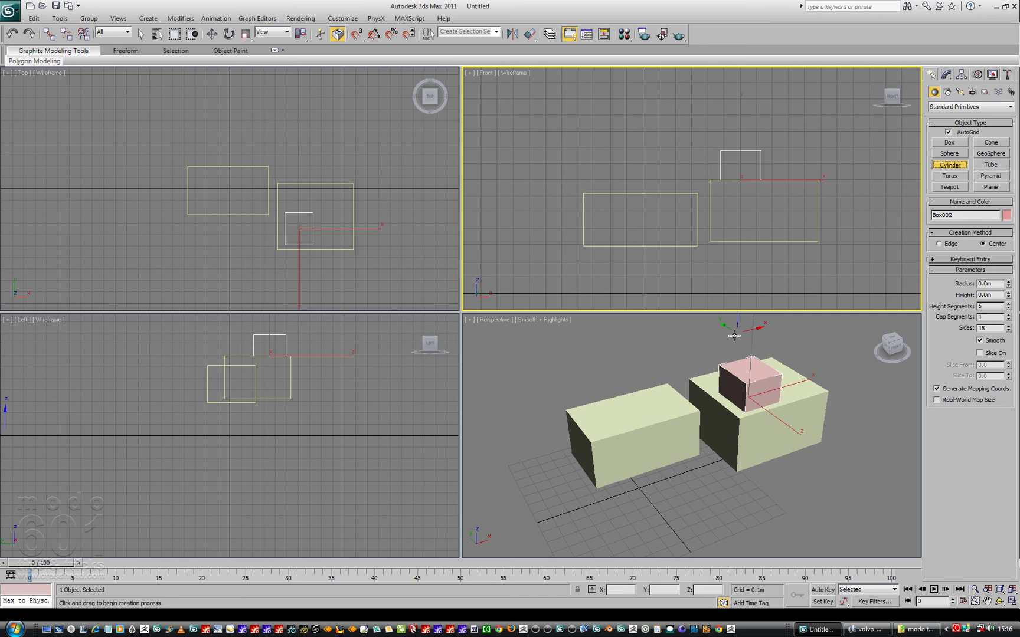
drag(646, 412, 661, 415)
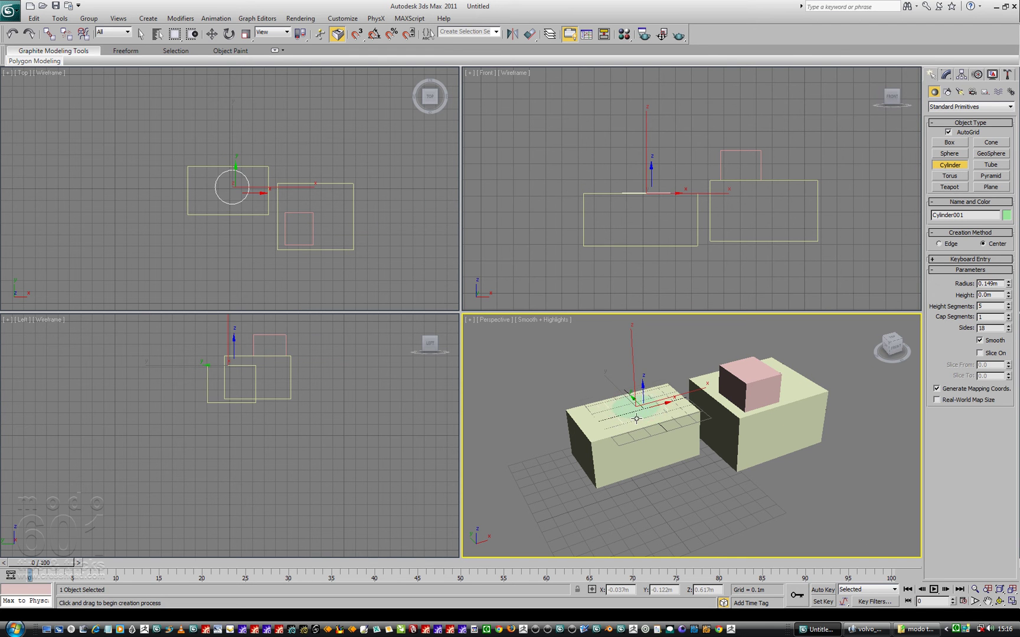
click(640, 422)
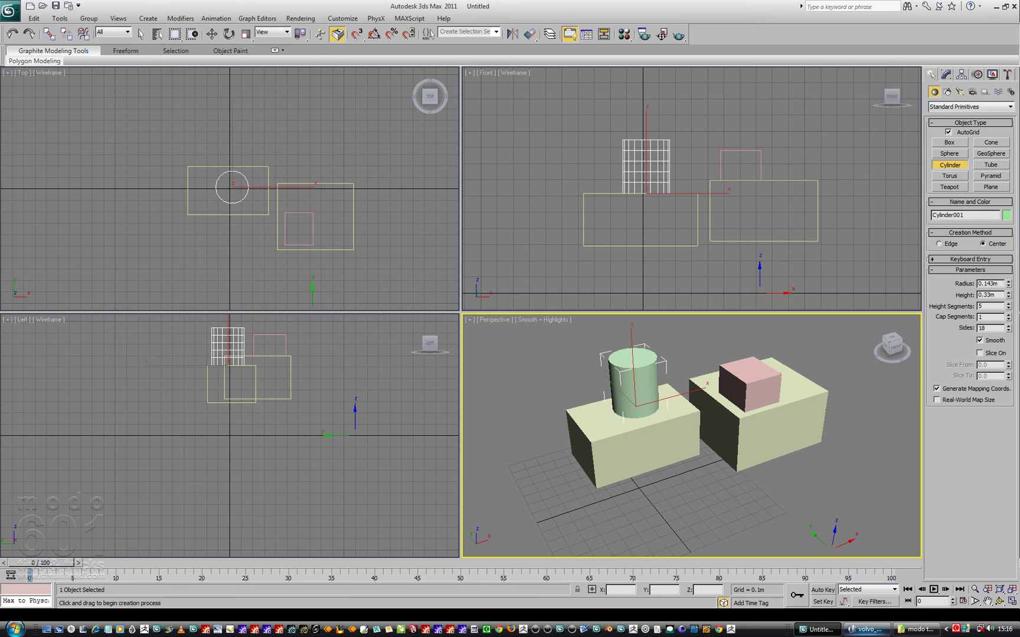
Switch back to modo and align the work plane to the front polygon of the box chamfered item.
click(853, 630)
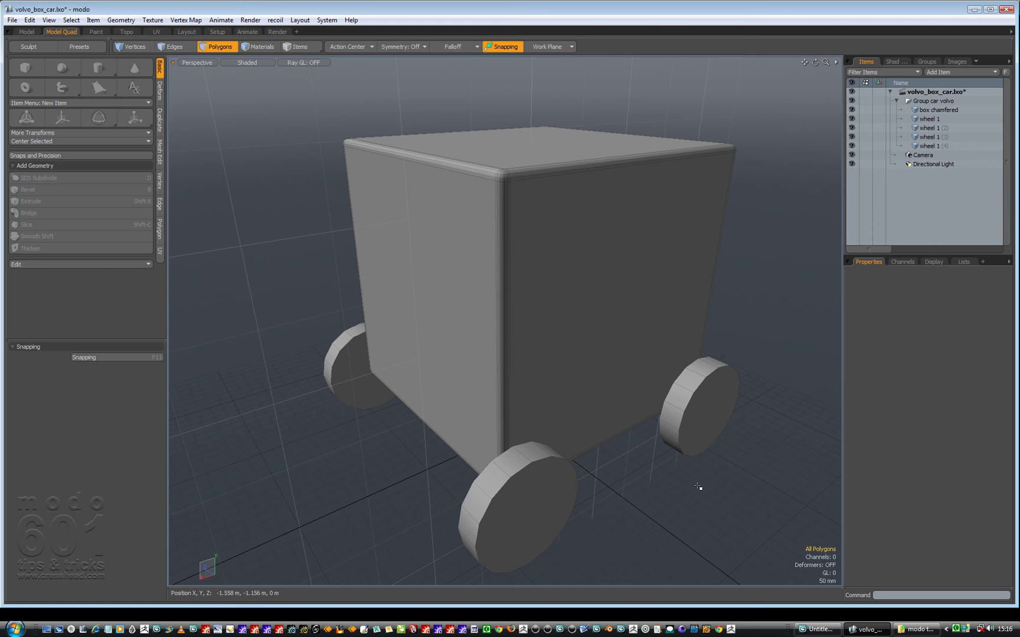
click(945, 110)
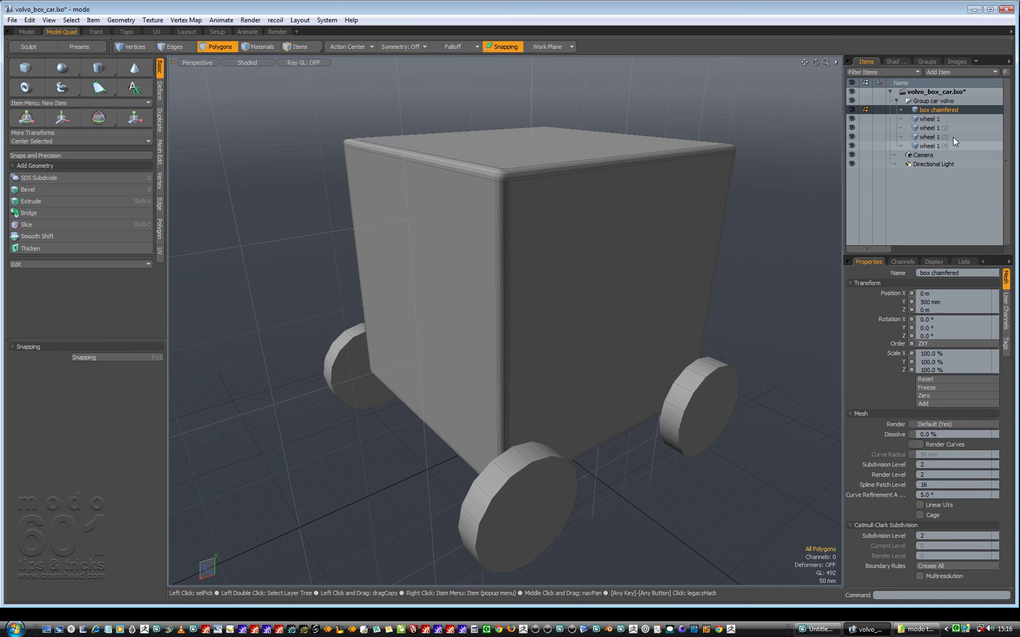
click(430, 361)
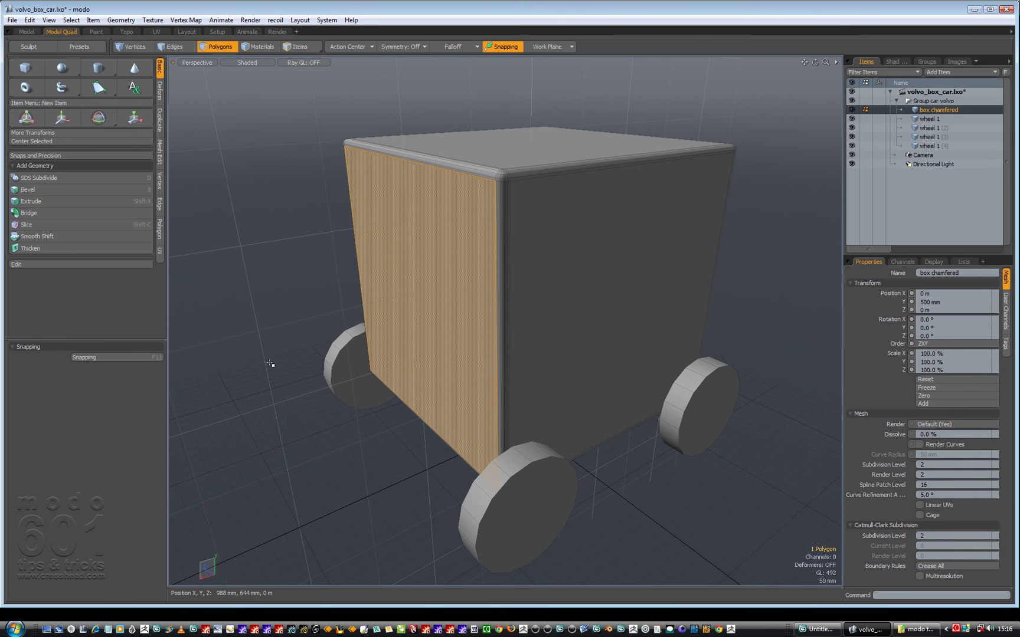
click(560, 43)
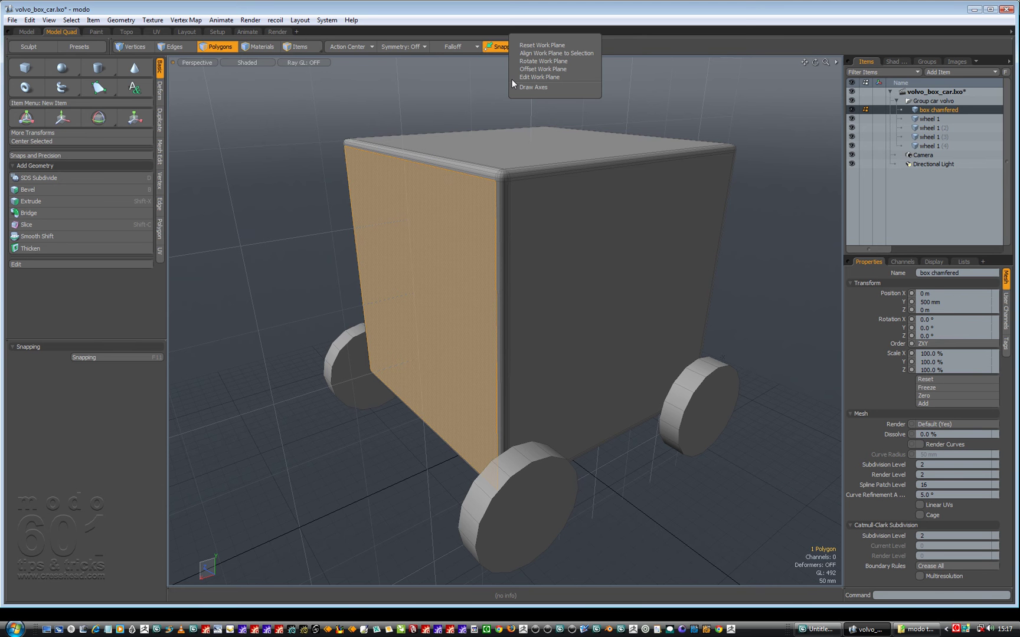
click(555, 54)
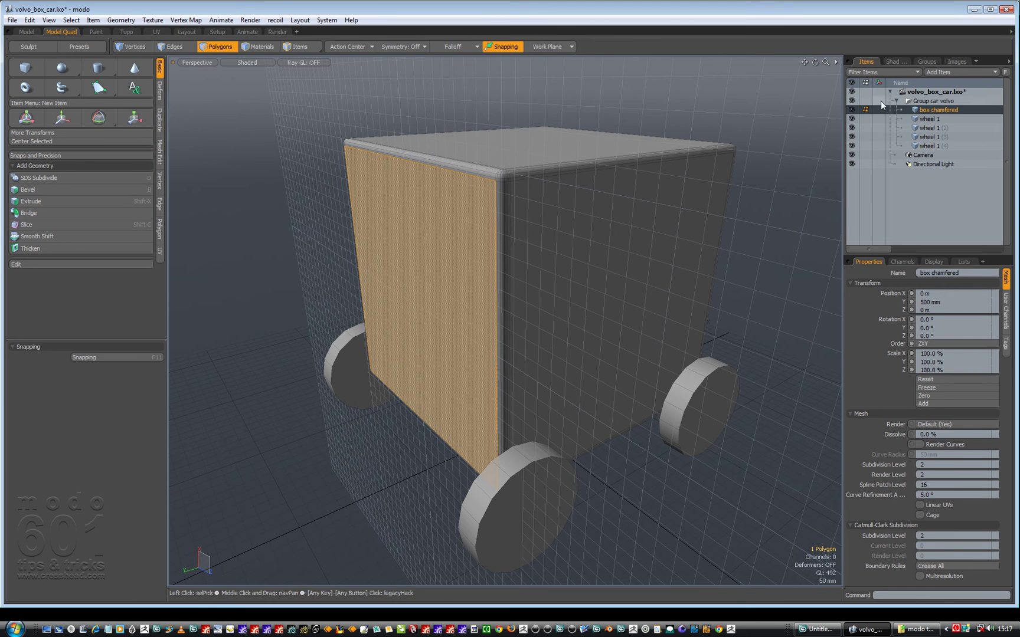
Start a cube primitive with its radius set to 0 m and add a new mesh item outside Group car volvo to hold it.
click(928, 102)
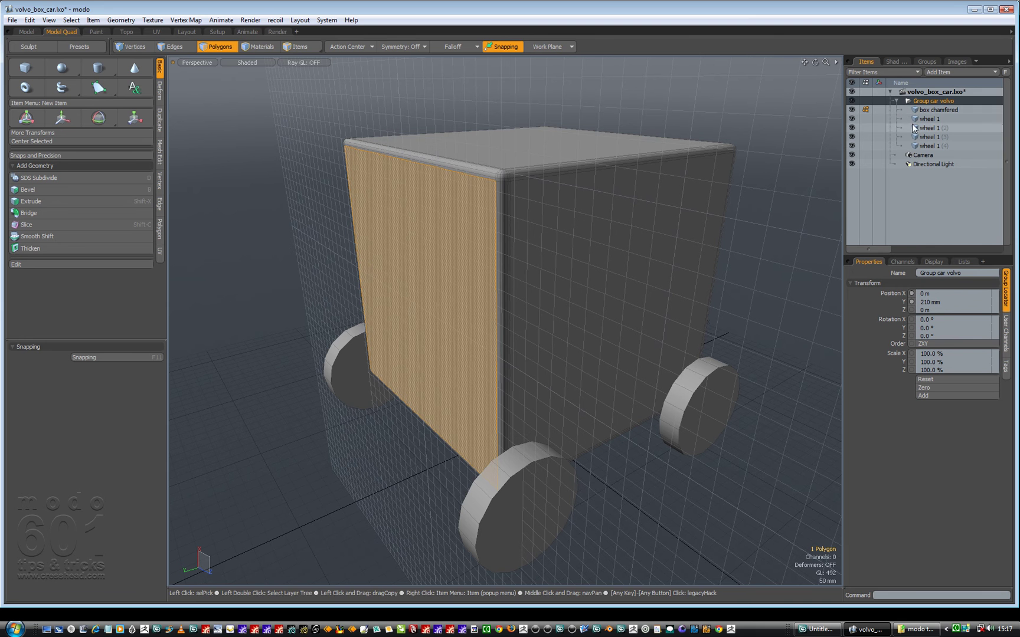
click(303, 47)
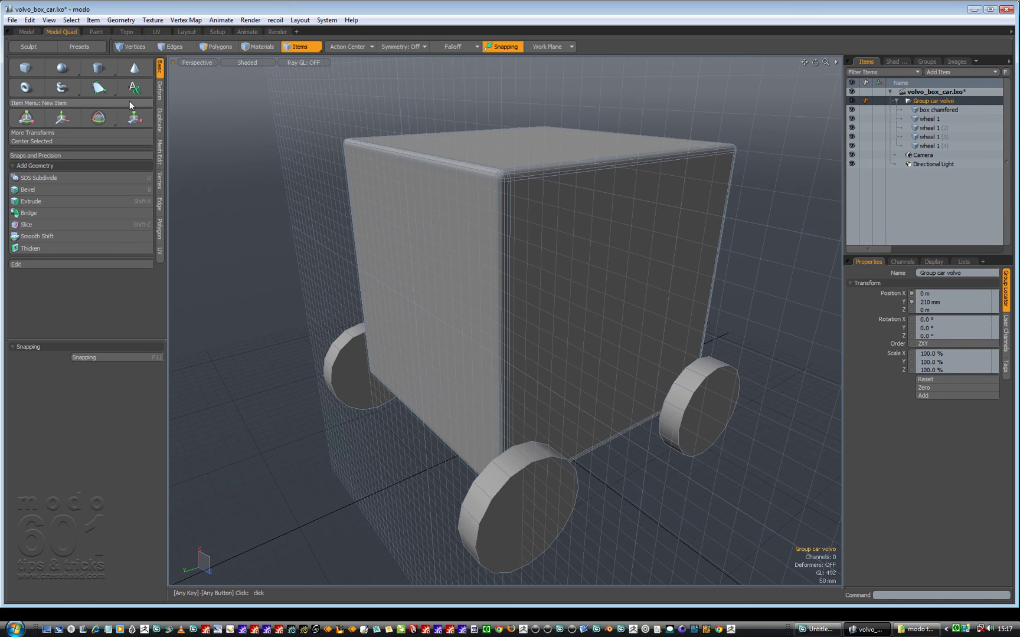
click(25, 67)
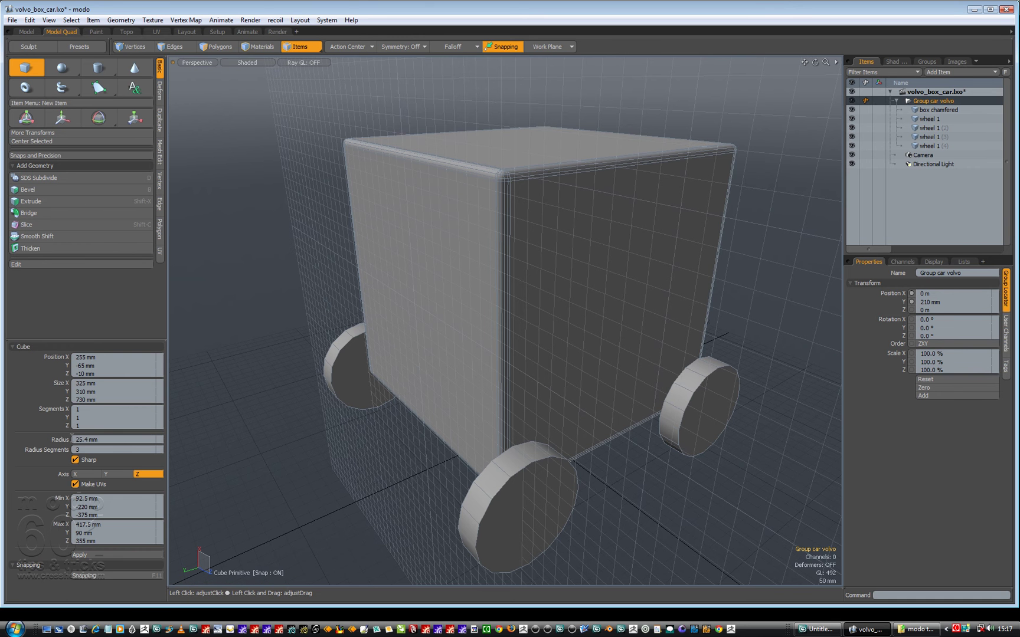
drag(162, 439, 137, 439)
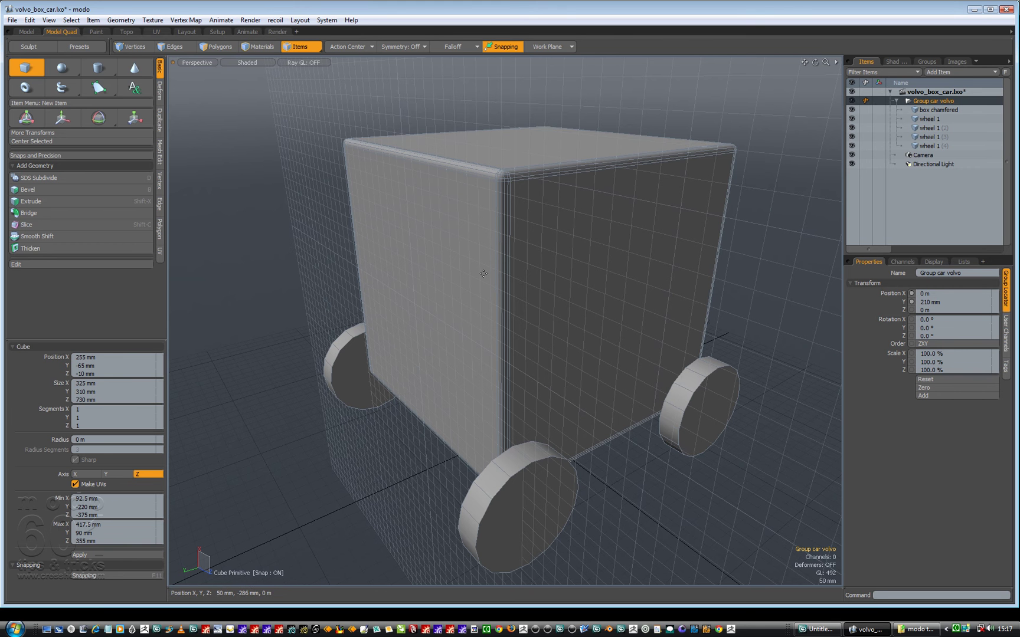
click(121, 20)
click(127, 32)
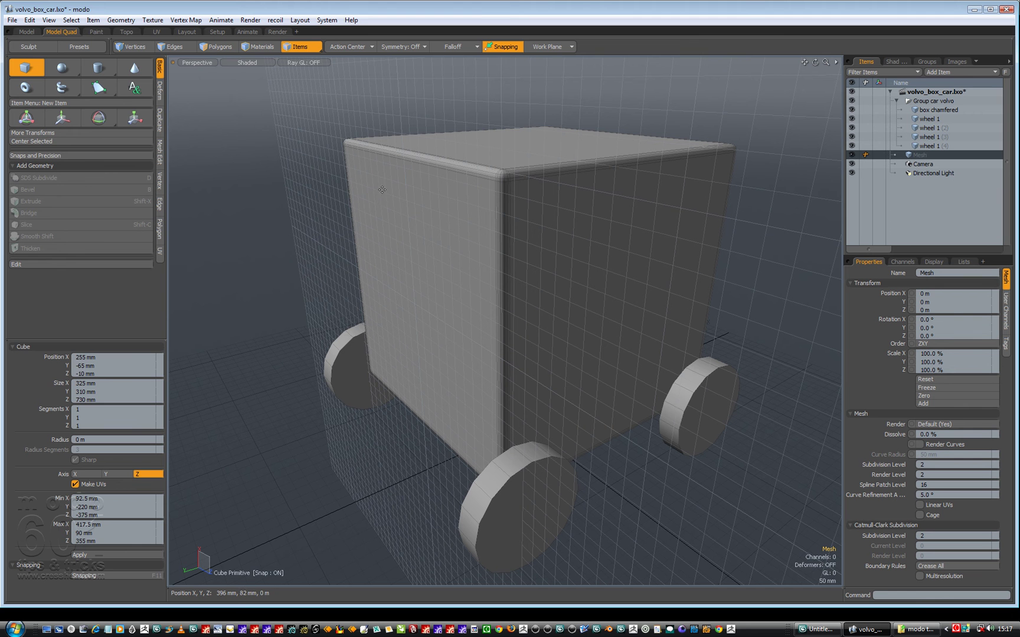
Draw a windscreen cuboid across the upper part of the car's front face, about 188 mm high, 104 mm deep and 638 mm wide.
drag(384, 191, 408, 246)
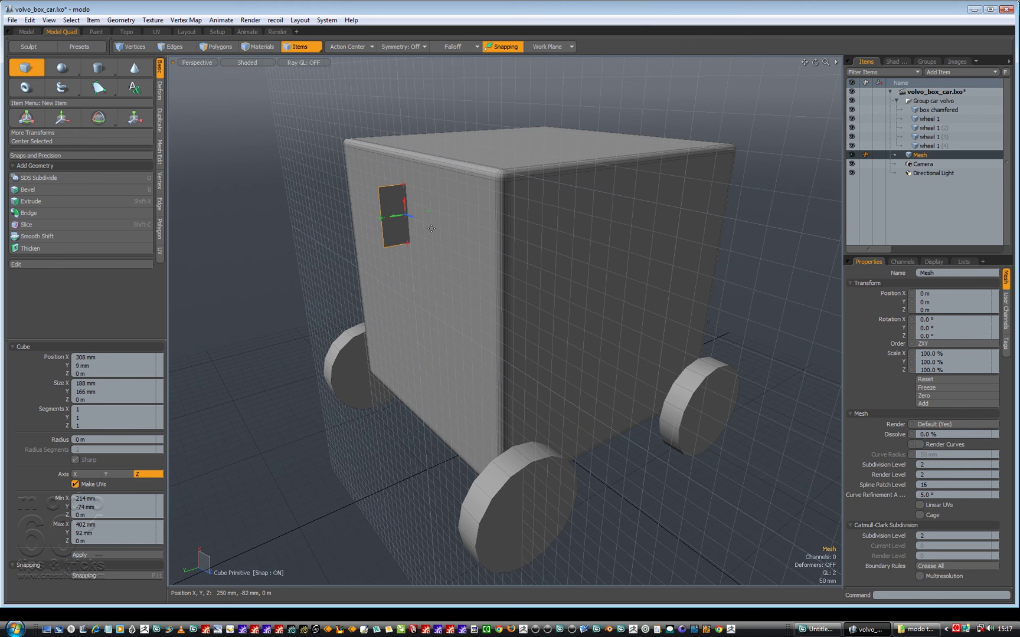
alt+drag(323, 240, 414, 261)
click(429, 249)
alt+middle_drag(414, 262, 413, 201)
drag(387, 205, 448, 228)
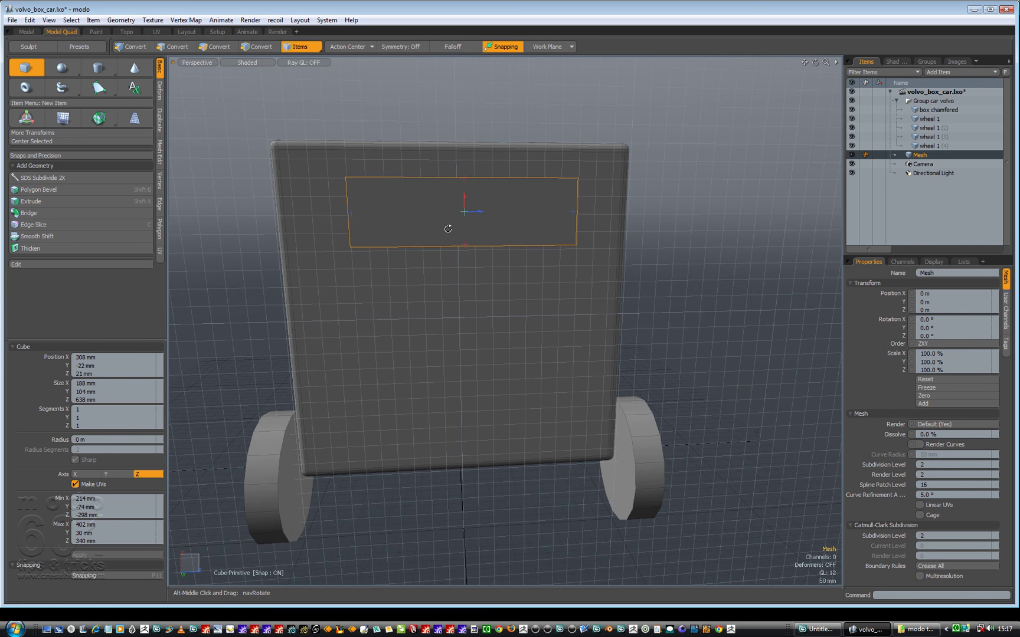
Widen the windscreen cuboid on both sides to about 792 mm and finish the cube primitive.
drag(352, 214, 315, 212)
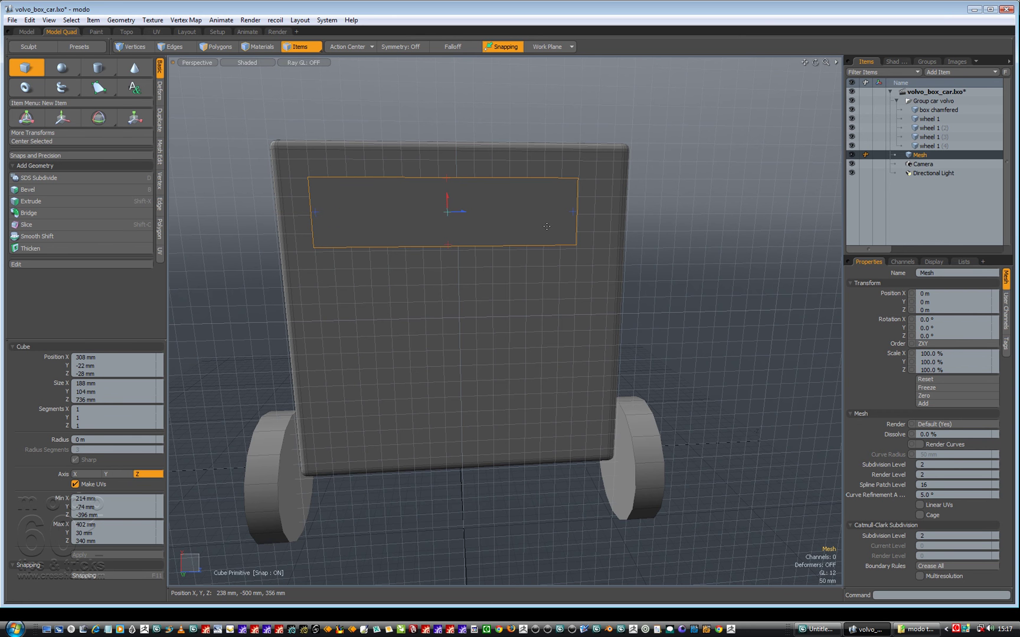
drag(574, 212, 596, 211)
alt+middle_drag(542, 211, 444, 220)
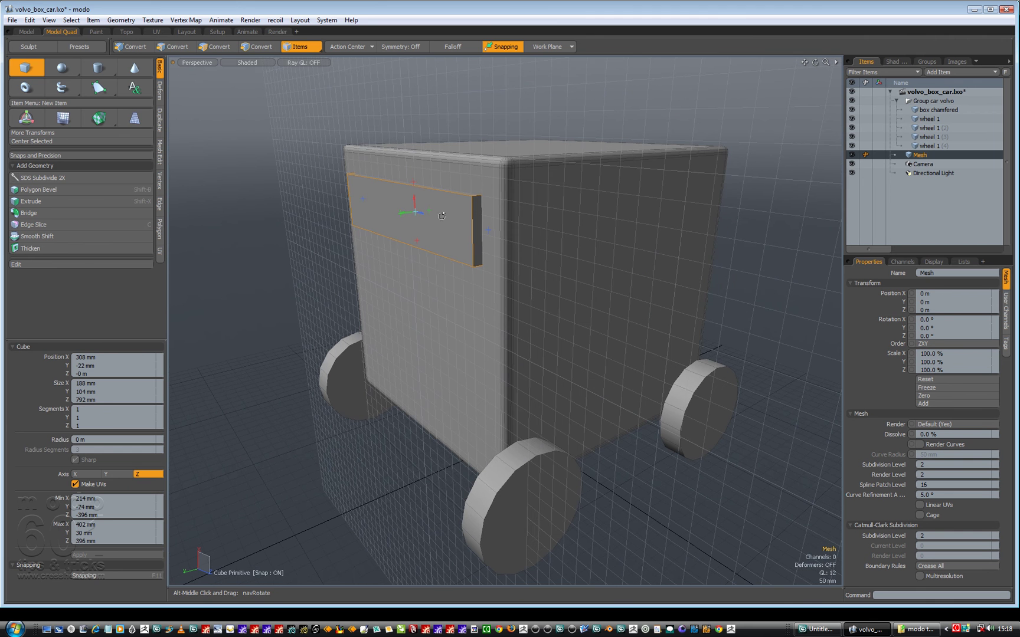
key(q)
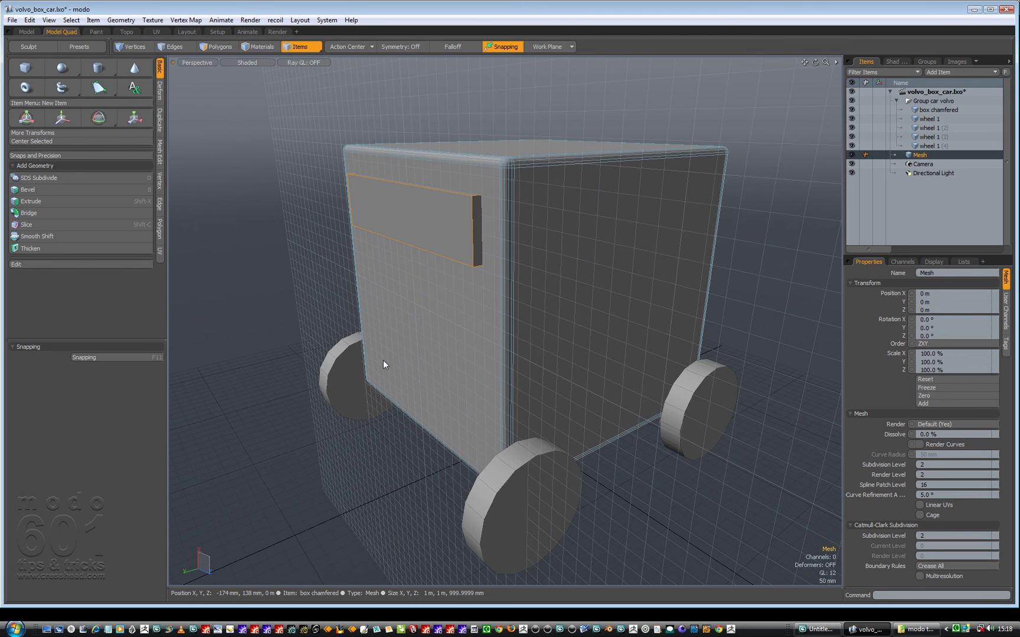
Reset the work plane to its default orientation.
alt+middle_drag(415, 310, 387, 317)
scroll(414, 303, down, 4)
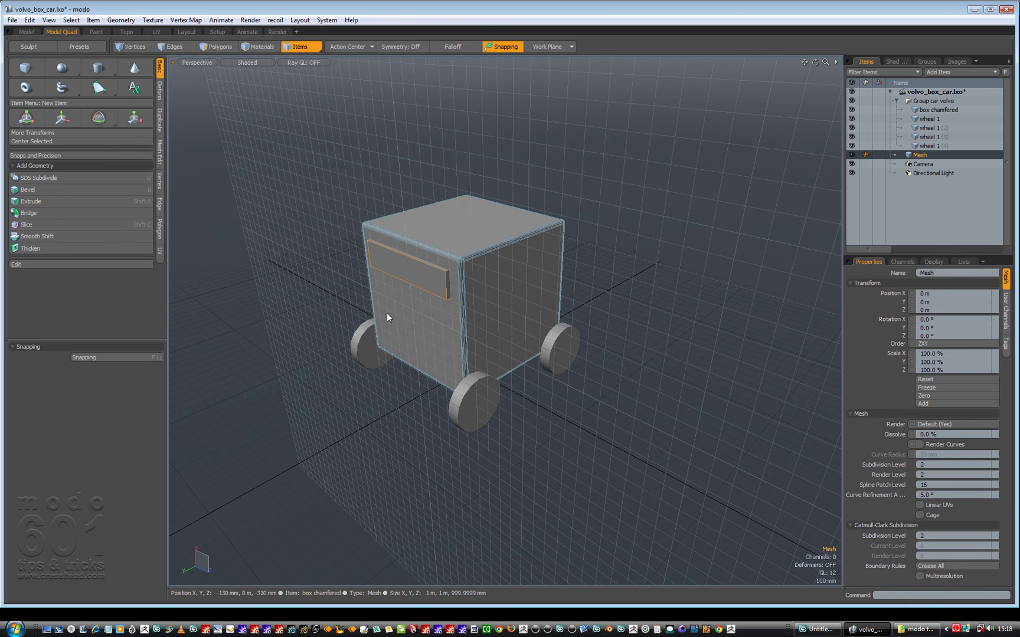
click(555, 45)
click(555, 49)
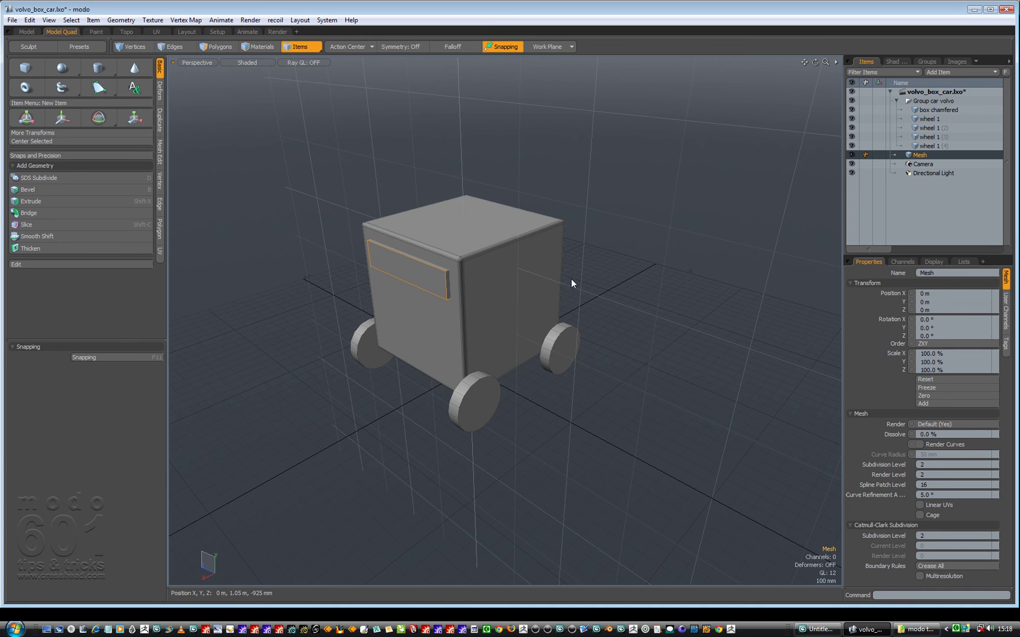
Rename the new mesh as "window screen" and parent it to Group car volvo.
alt+middle_drag(417, 286, 366, 288)
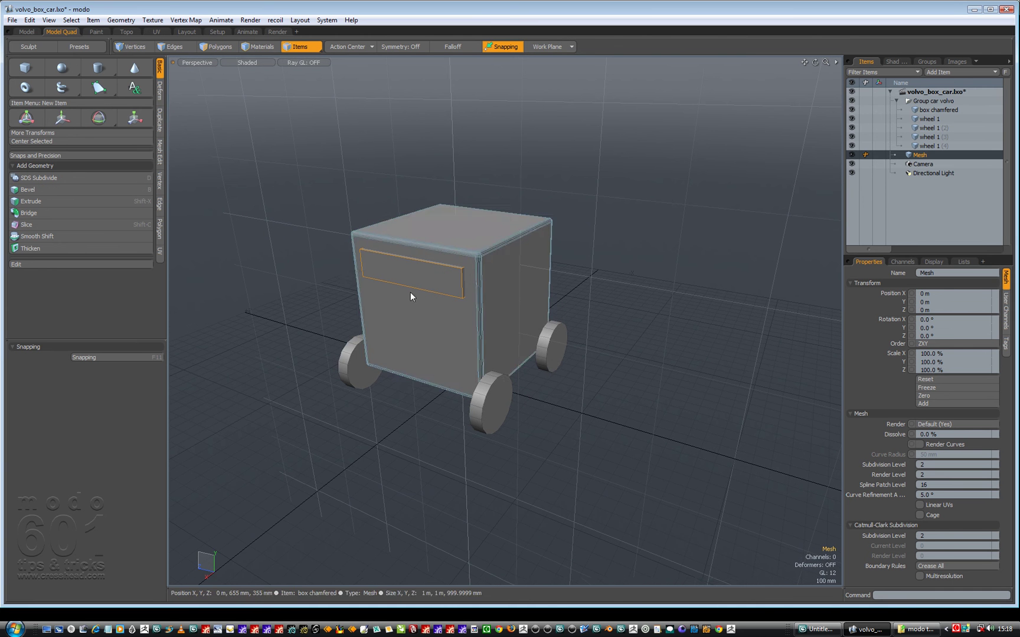
double_click(934, 155)
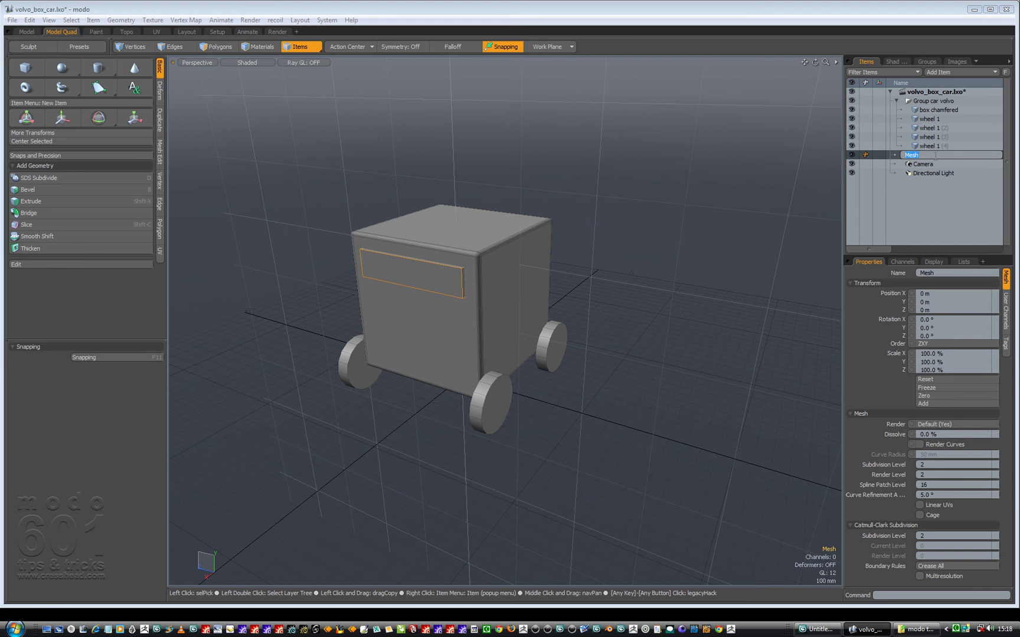
text(window screen)
key(Return)
drag(927, 156, 945, 106)
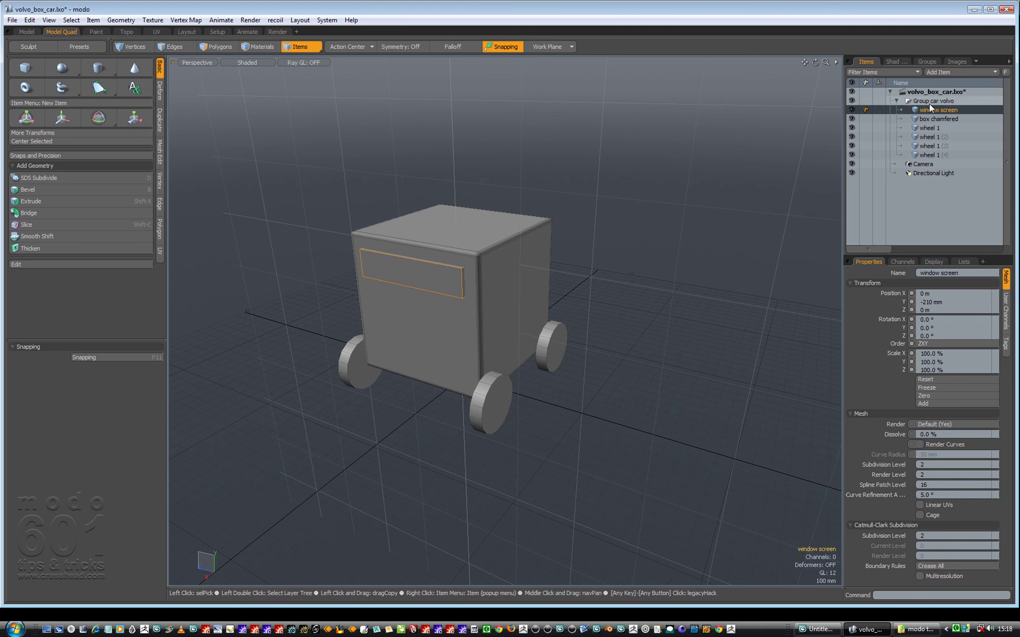
Try to move the whole Group car volvo with its parts, and undo the change.
click(929, 101)
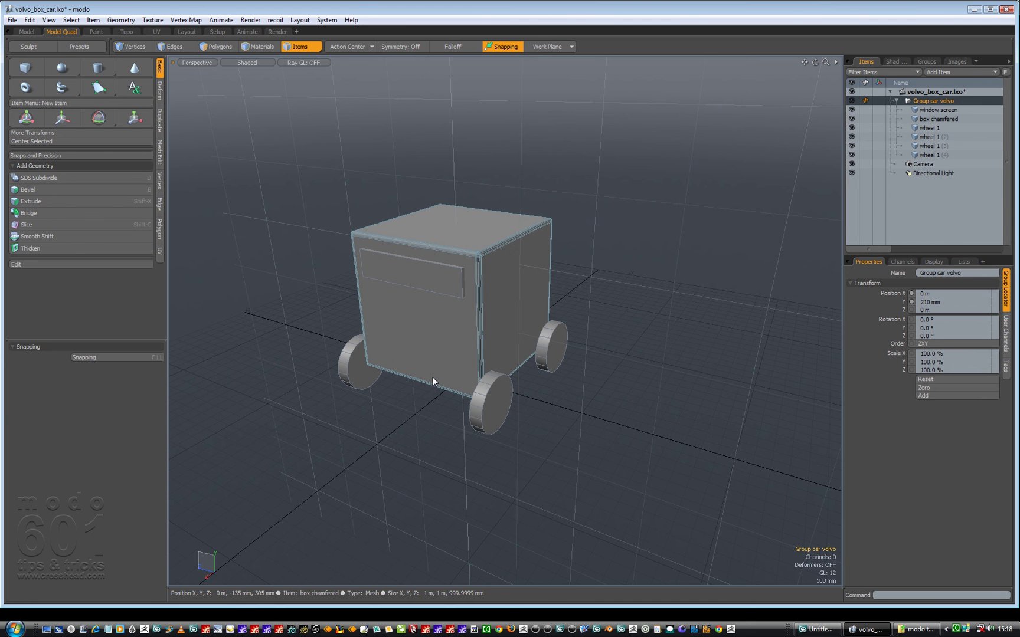
key(w)
drag(454, 364, 431, 441)
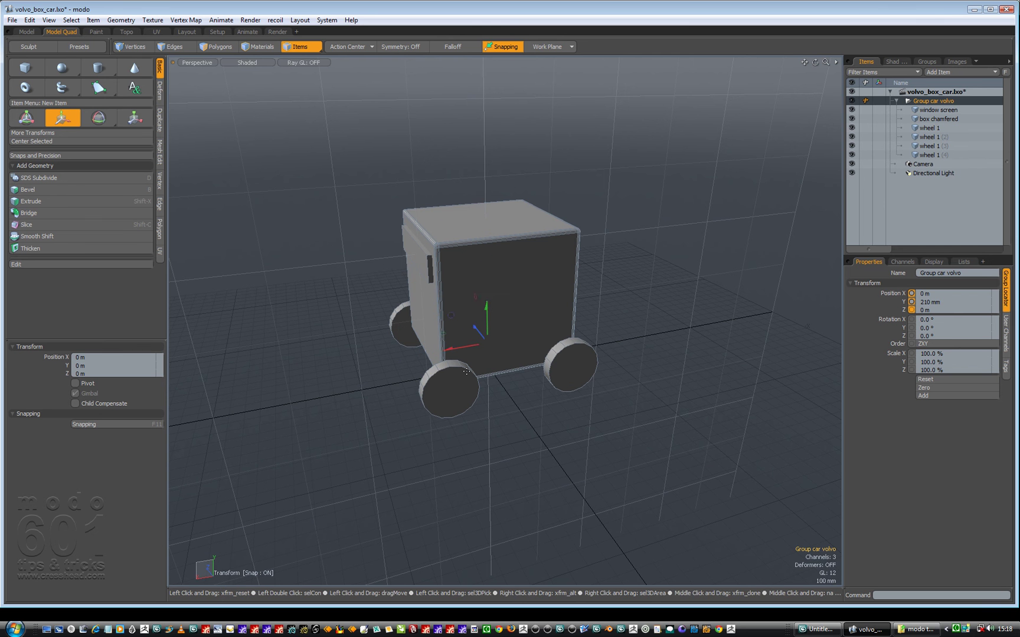
drag(406, 353, 336, 385)
key(ctrl+z)
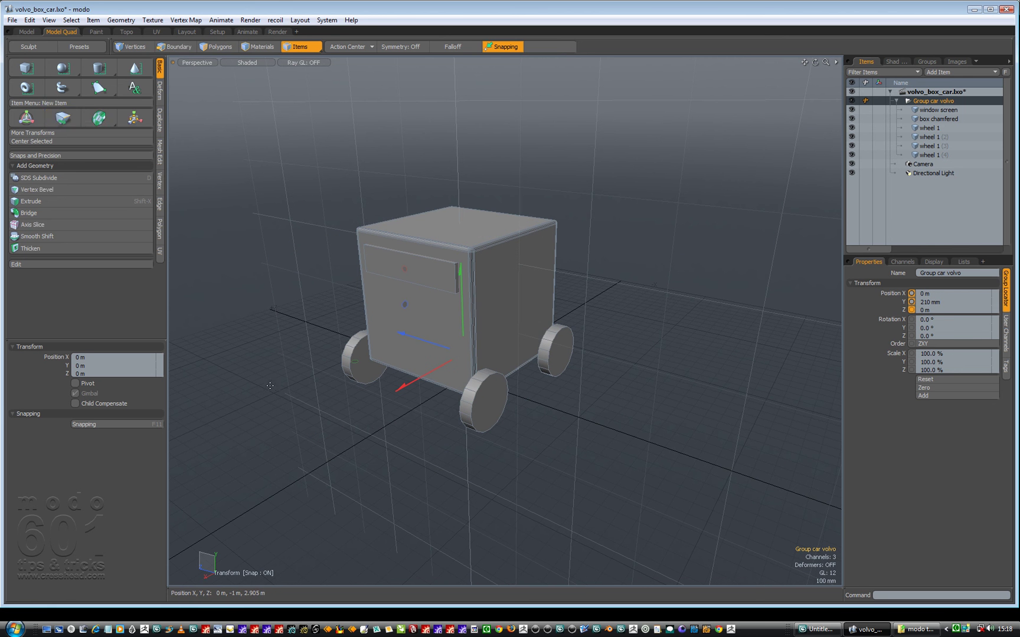
key(w)
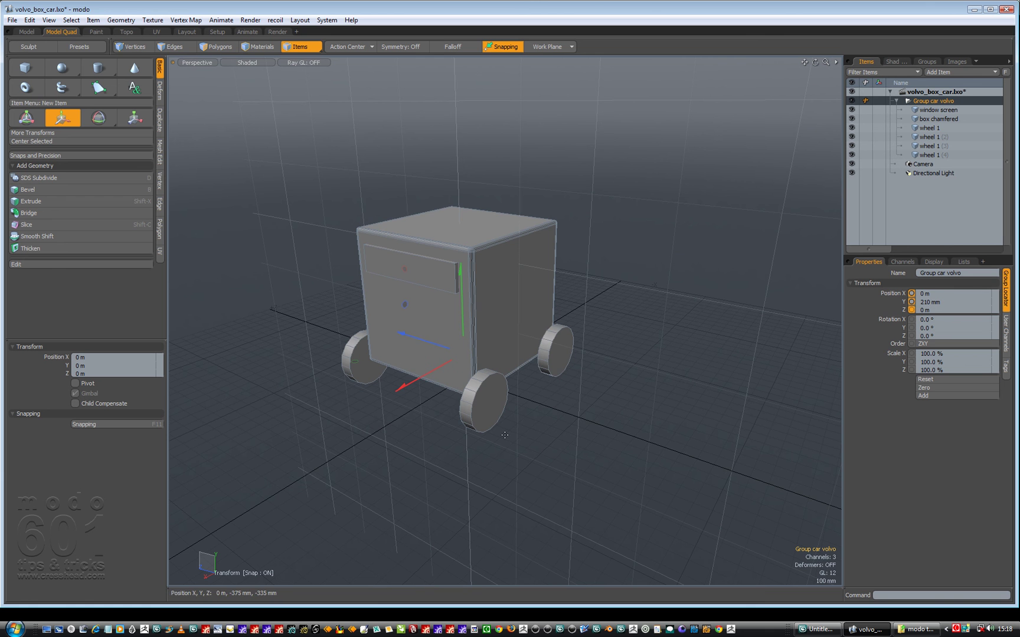
Align the work plane to one rim polygon of the nearest front wheel, wheel 1 (4).
scroll(495, 354, up, 3)
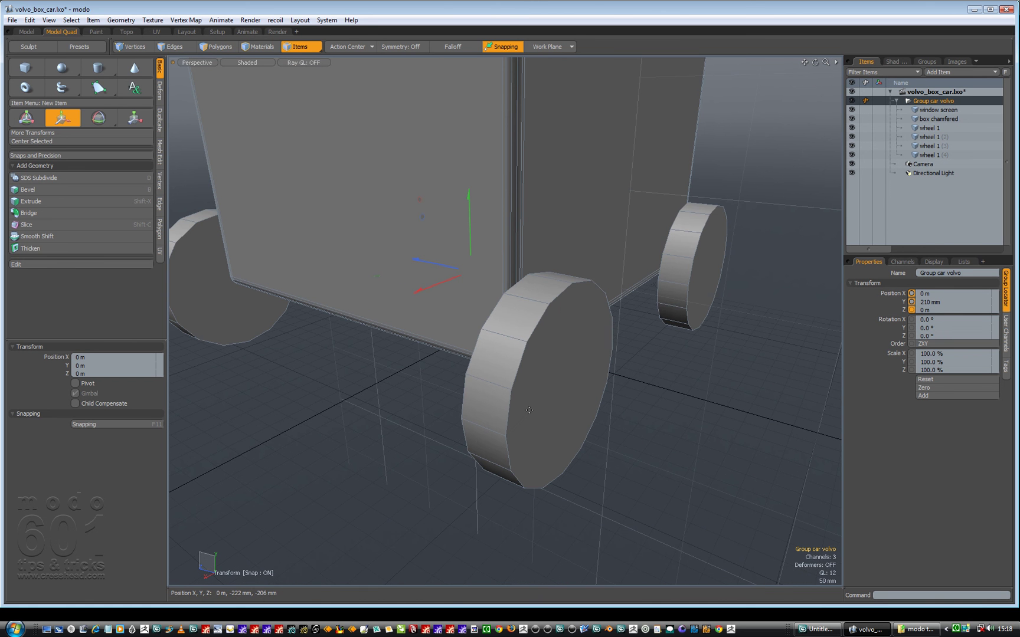
click(930, 136)
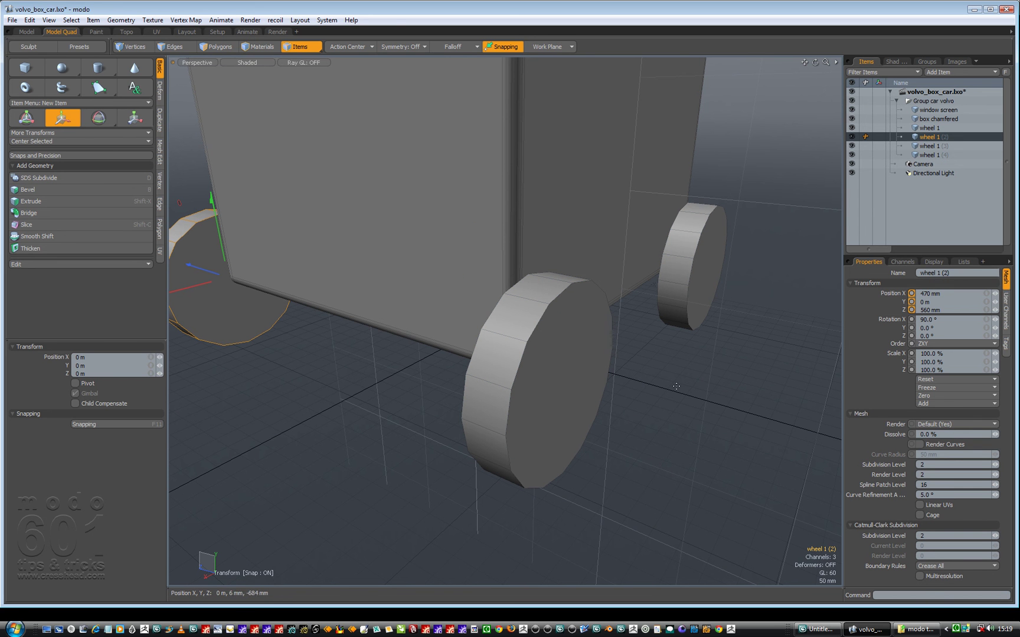
key(space)
click(513, 364)
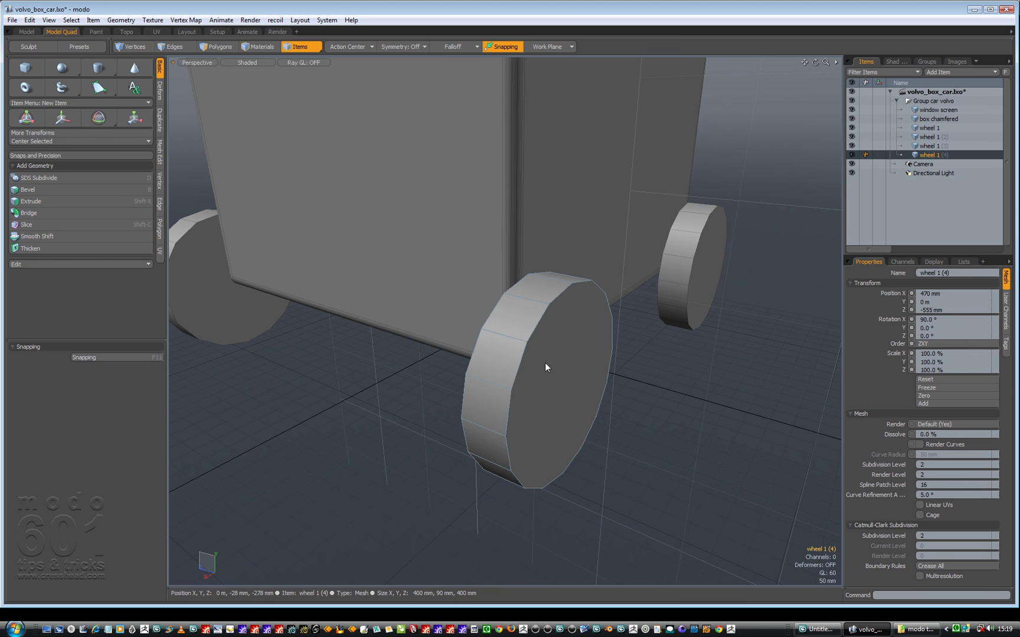
click(218, 47)
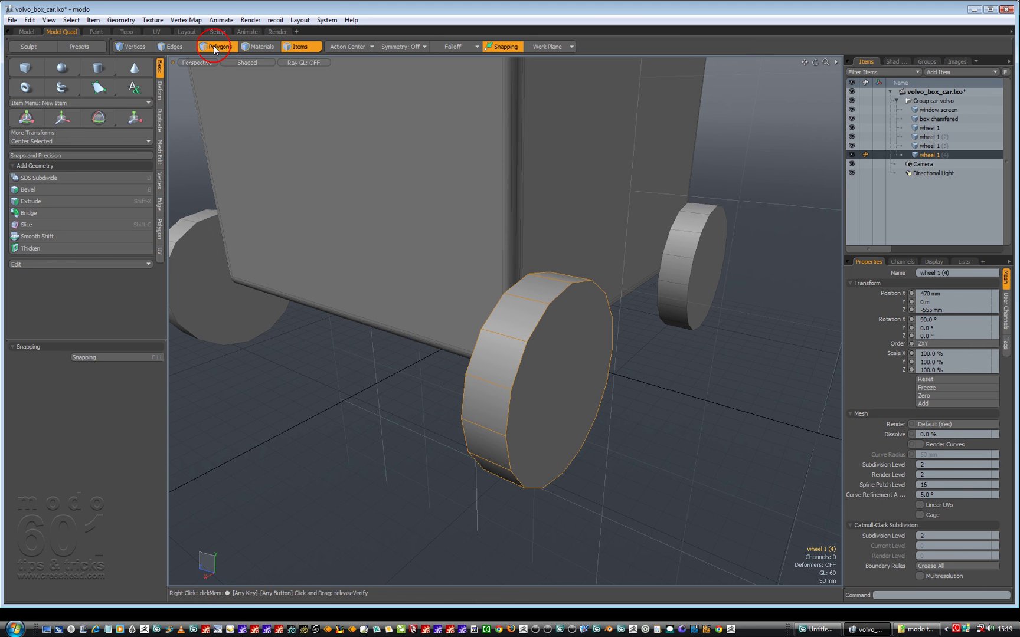
click(503, 362)
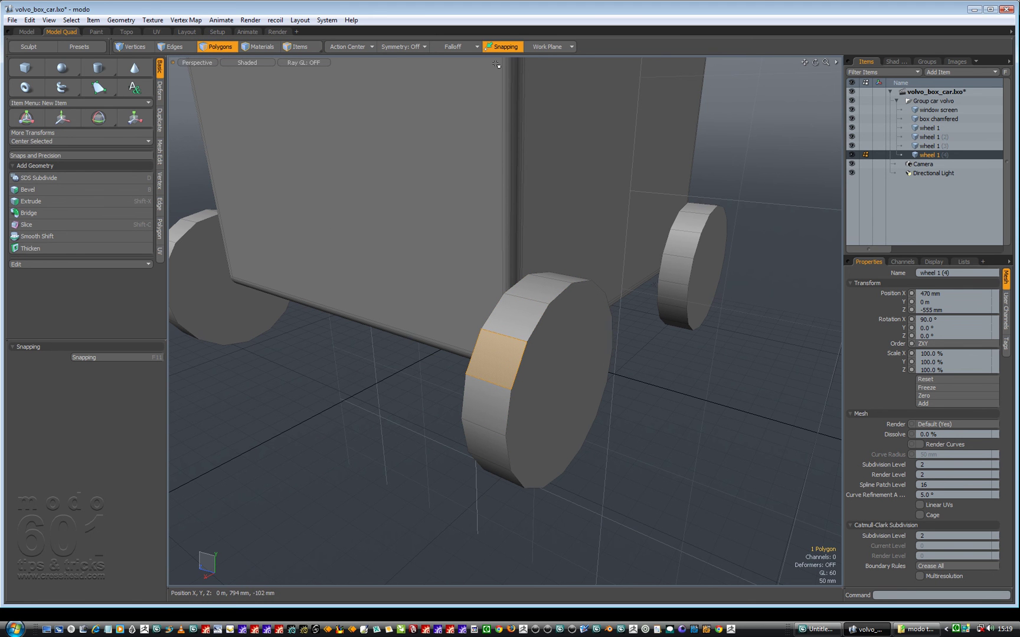
click(537, 49)
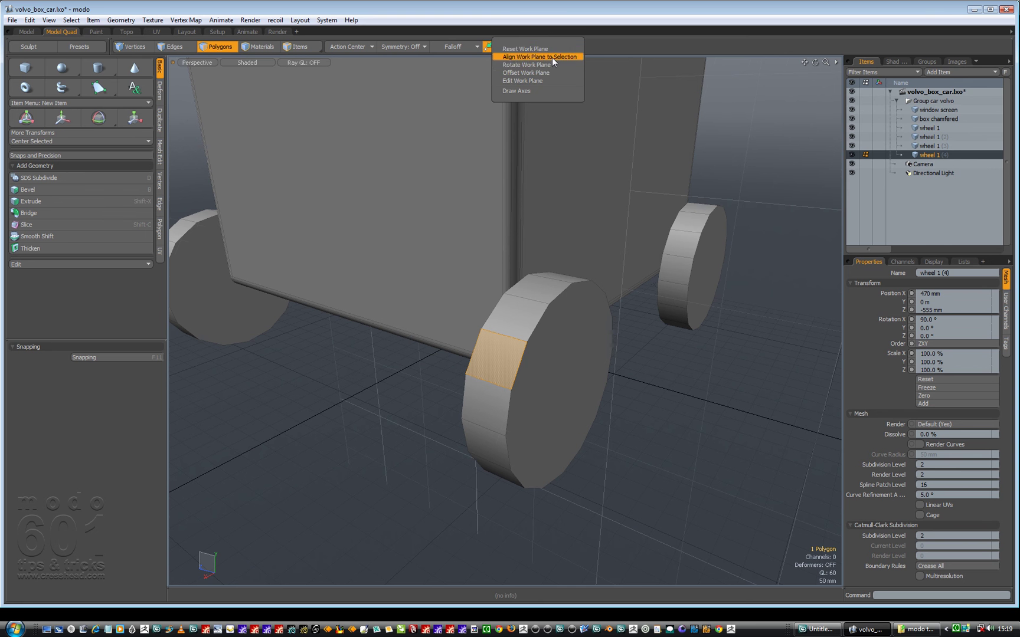
click(553, 58)
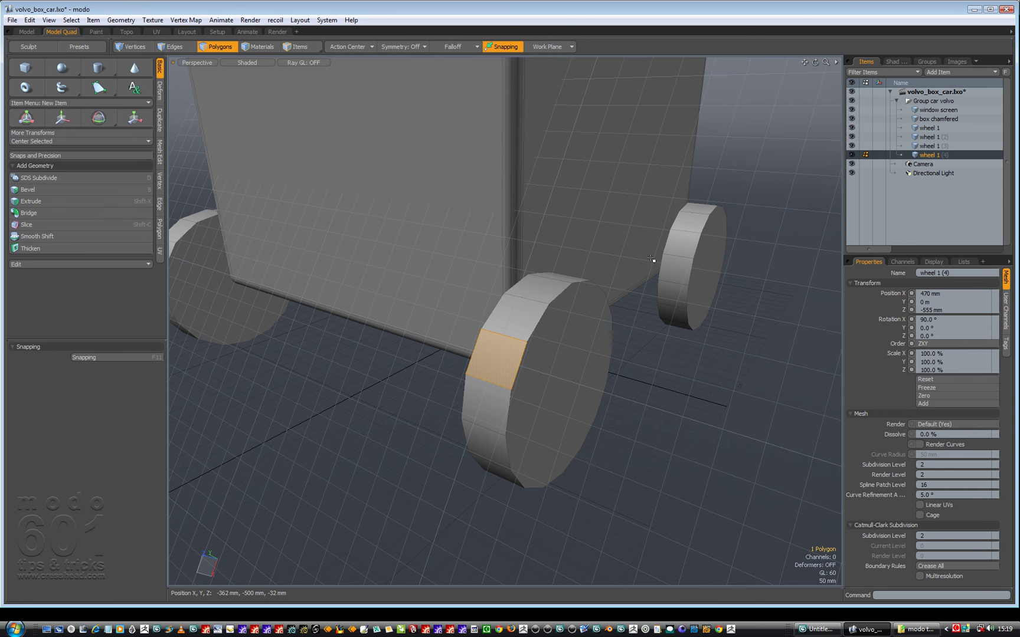
Switch to item selection and add a new empty mesh to the scene.
click(304, 48)
click(115, 20)
click(143, 32)
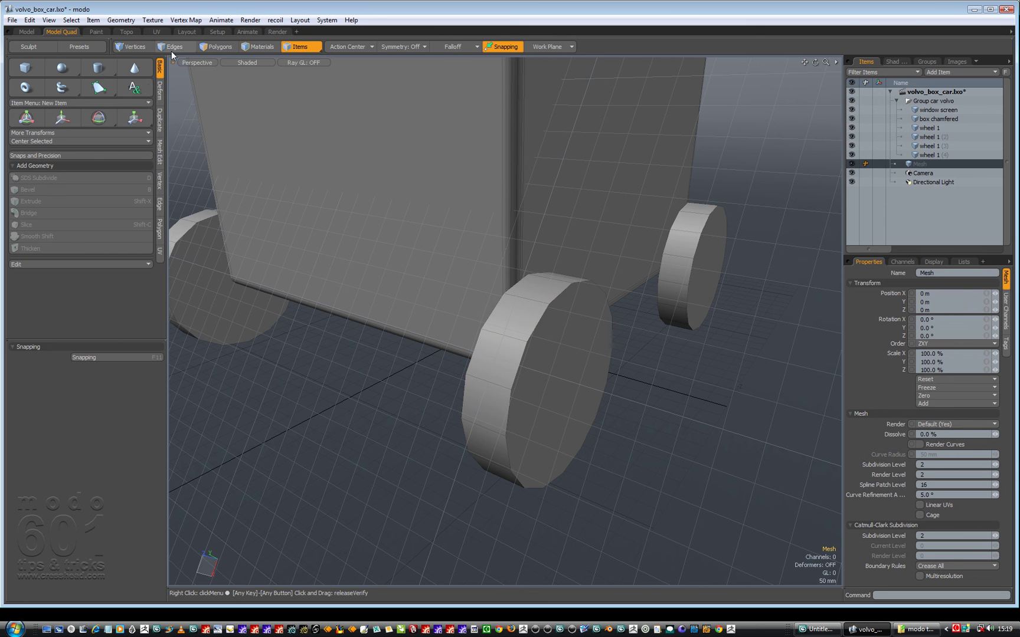
Draw a cylinder on the aligned wheel rim polygon with radii of about 36 mm and 42 mm, extending about 206 mm outward.
click(100, 69)
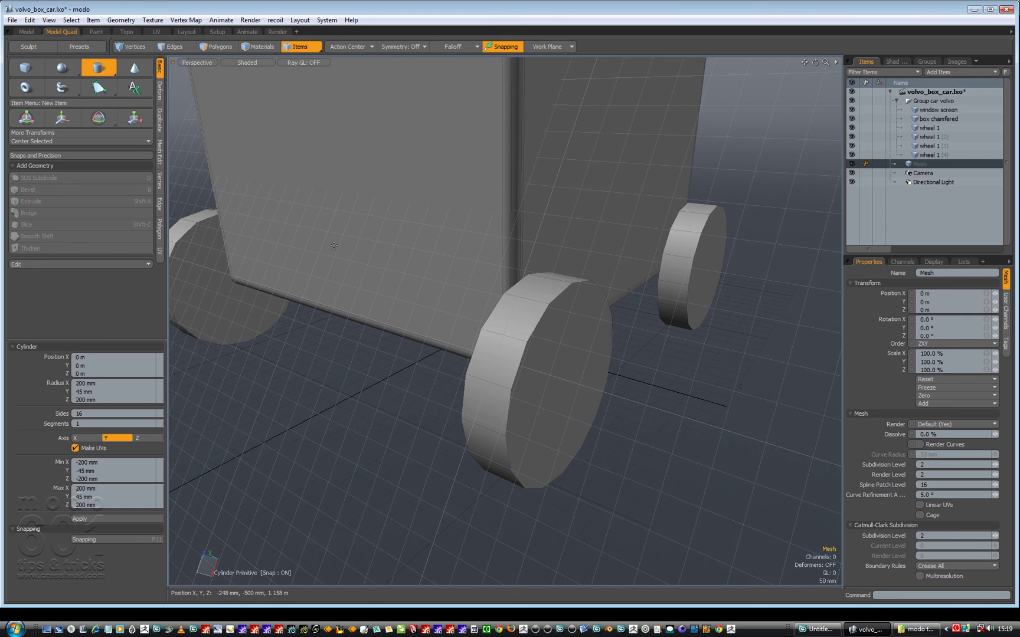
drag(508, 304, 433, 259)
alt+middle_drag(505, 282, 446, 268)
alt+drag(445, 268, 451, 301)
alt+middle_drag(451, 301, 415, 289)
scroll(478, 284, down, 5)
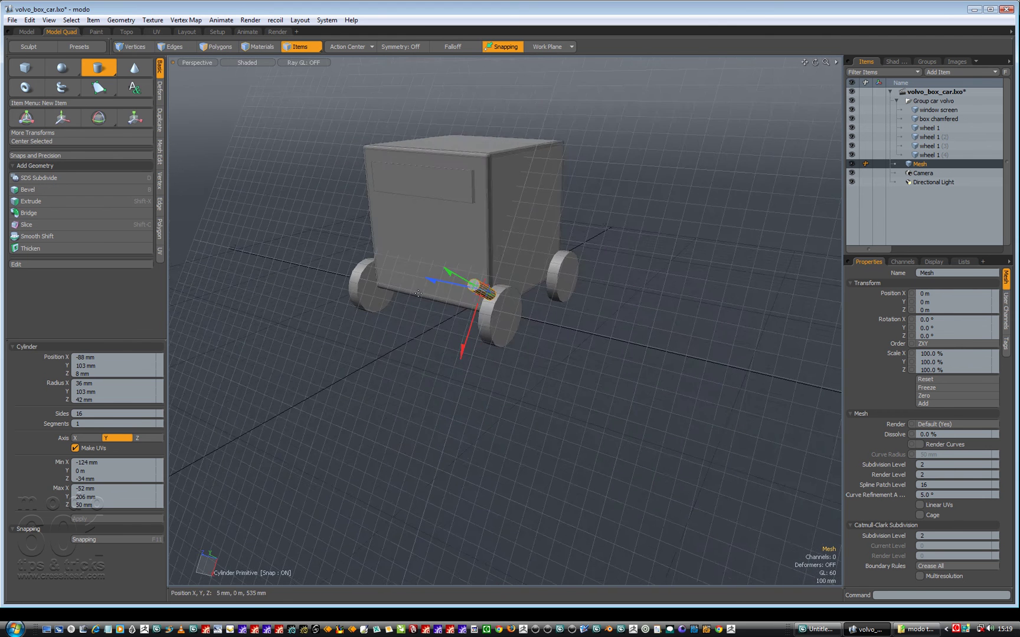
scroll(414, 288, up, 5)
alt+middle_drag(556, 271, 639, 317)
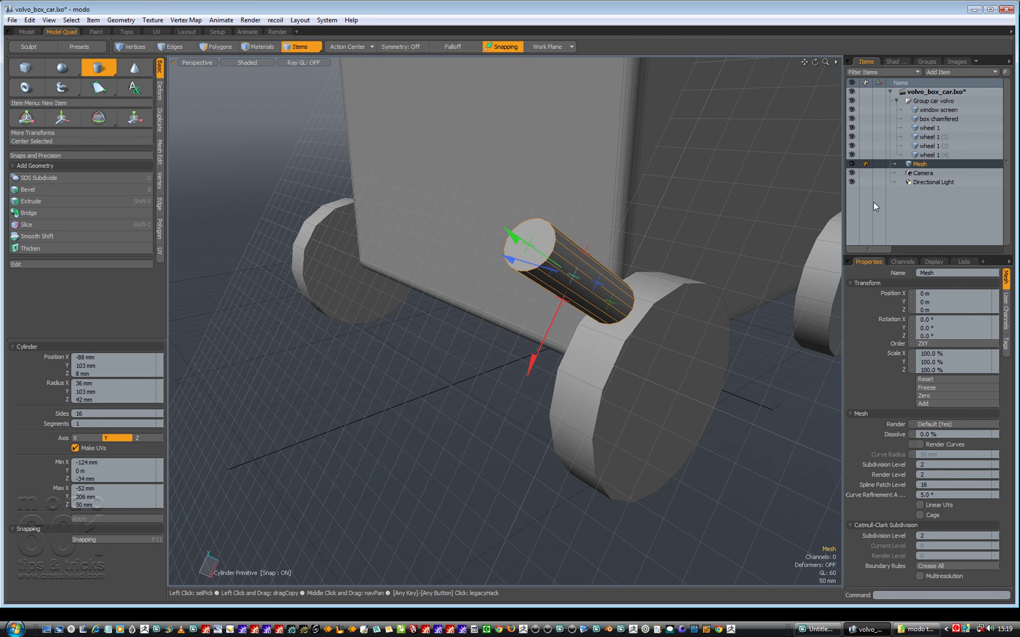
Undo the cylinder's extension and delete the new mesh from the scene.
right_click(924, 165)
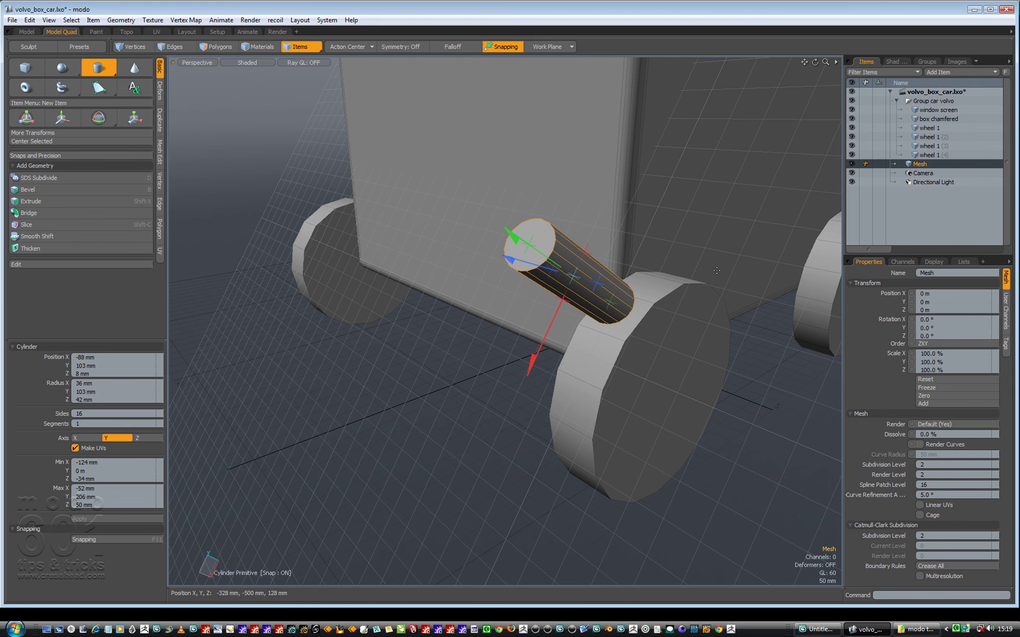
key(ctrl+z)
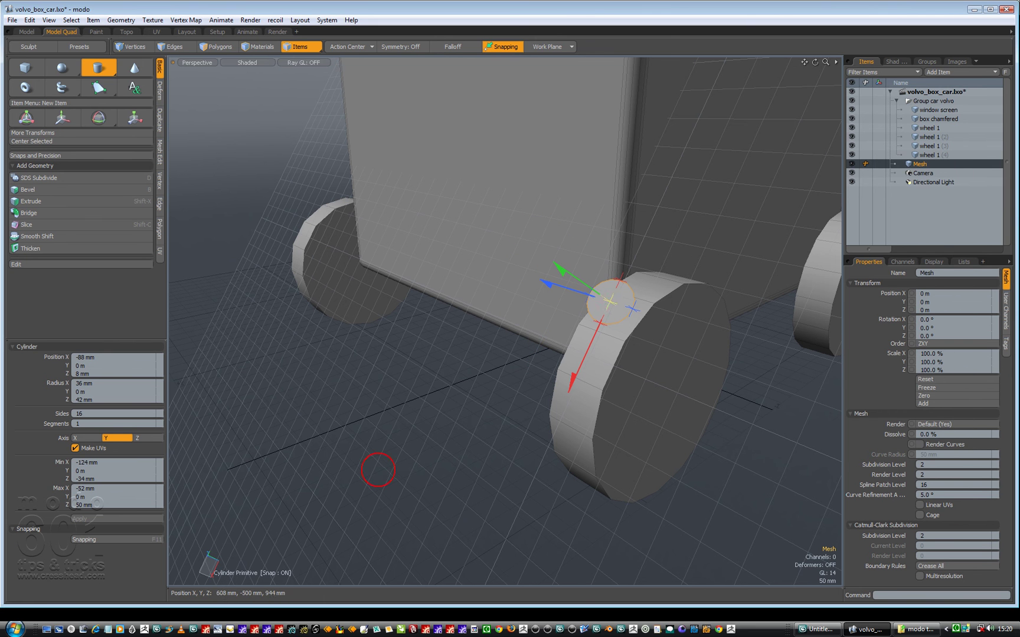
right_click(927, 165)
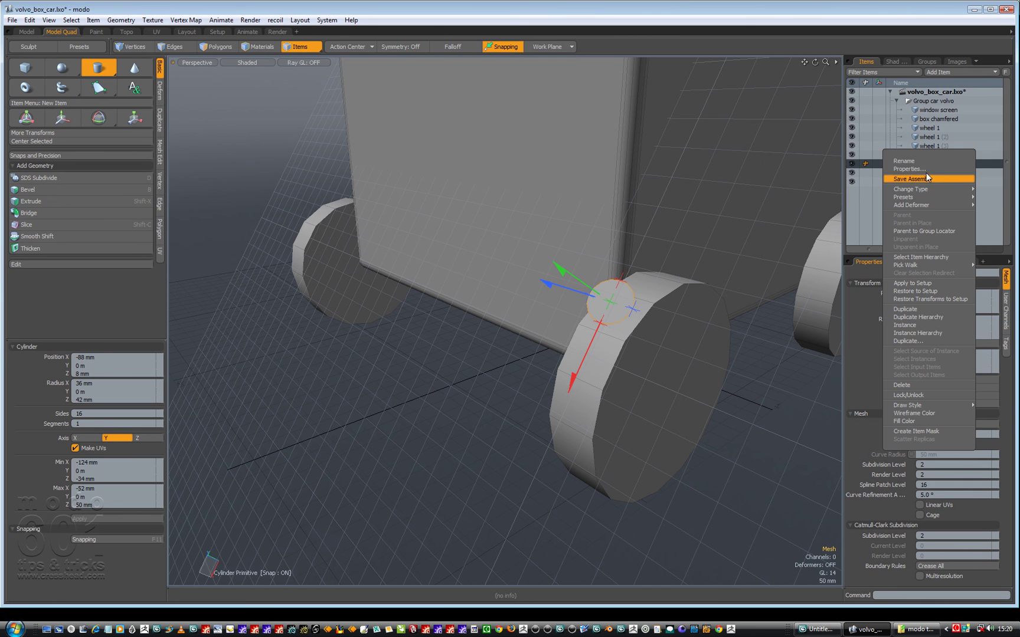
click(927, 385)
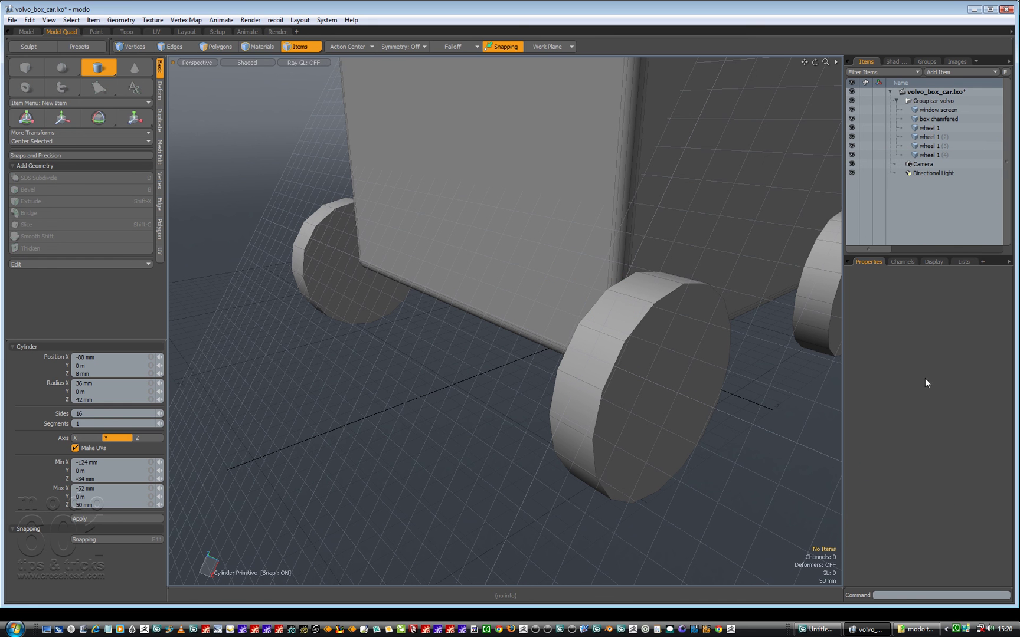
Reset the work plane from the wheel rim polygon to its default orientation.
click(547, 47)
click(546, 50)
drag(523, 252, 524, 253)
scroll(522, 252, down, 8)
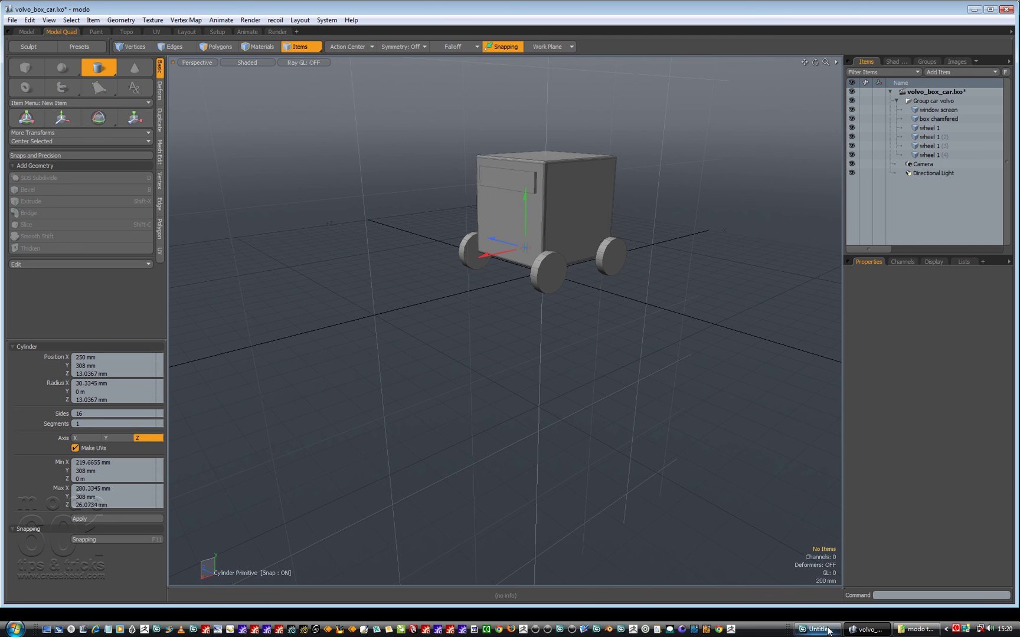
click(954, 630)
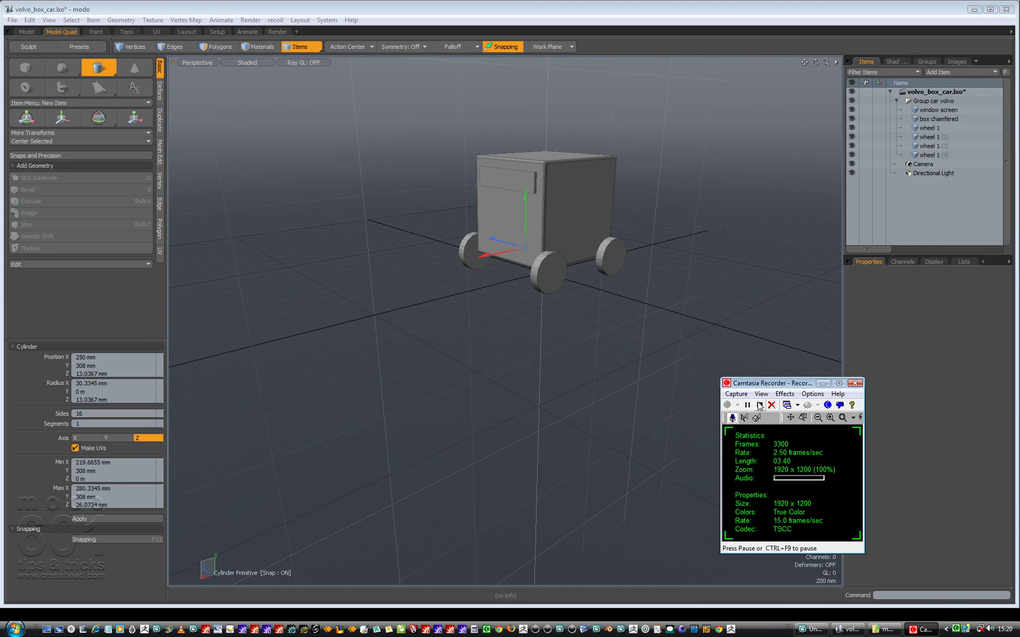